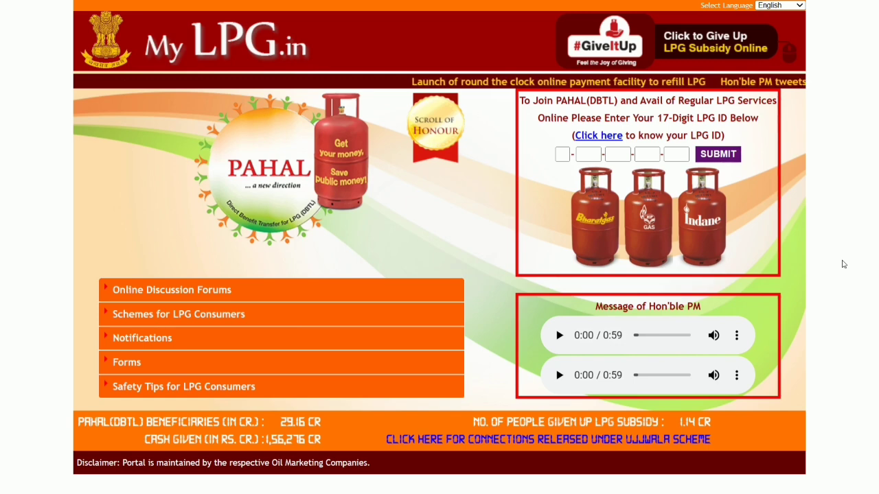
Switch to the Internet Cafe YouTube channel and browse its latest videos
key("alt+Tab")
key("alt+Tab")
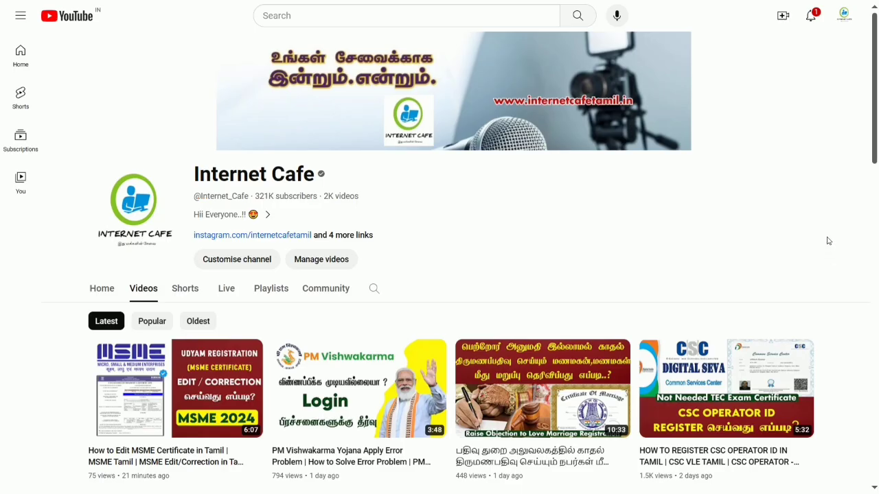
scroll(727, 288, "down", 4)
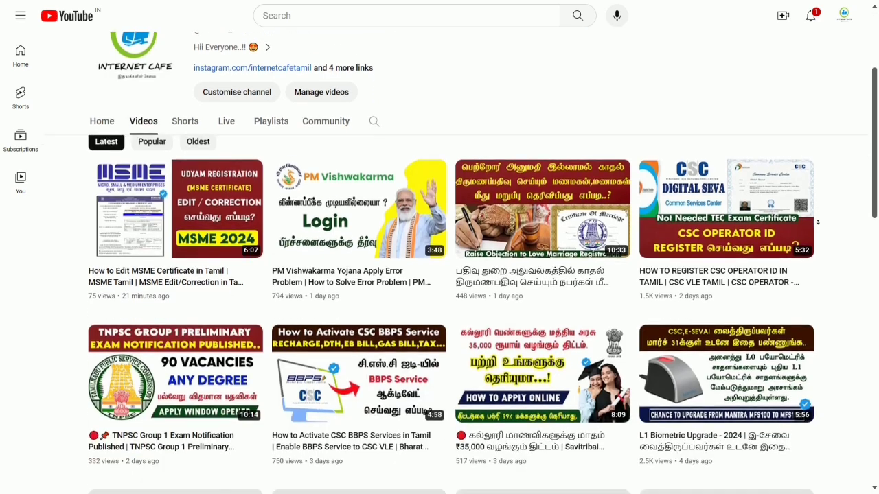
scroll(817, 221, "down", 5)
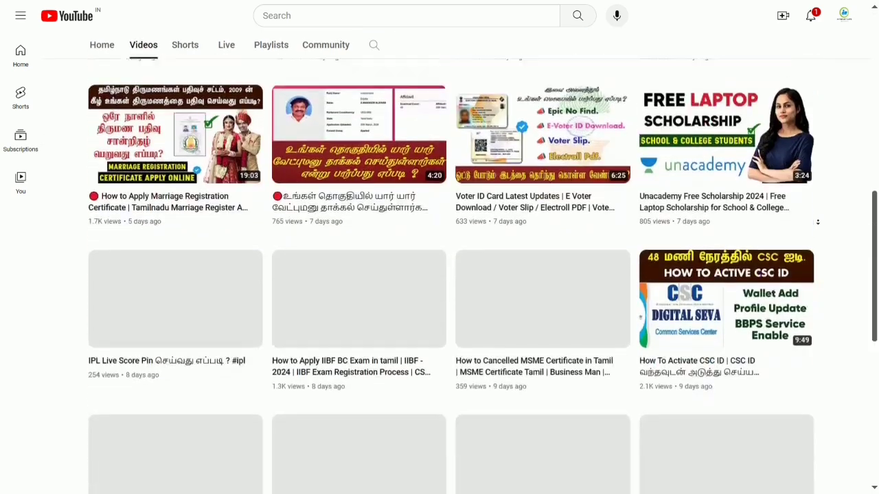
scroll(817, 221, "down", 5)
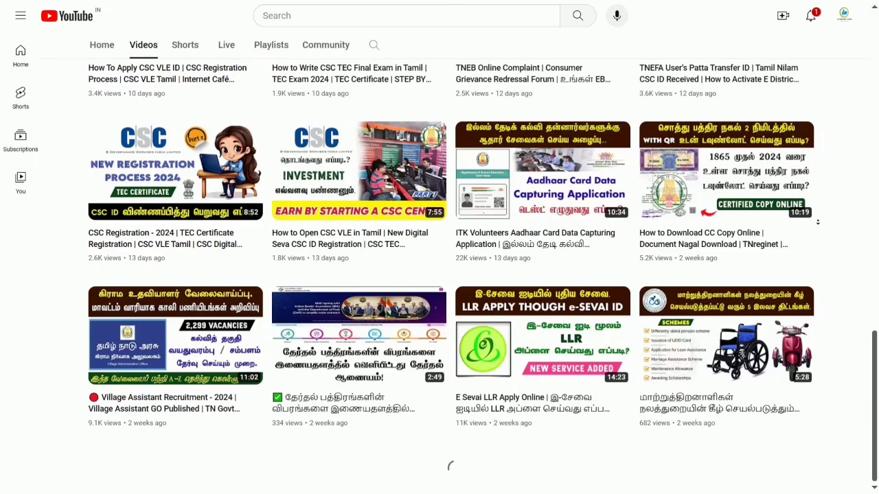
scroll(818, 222, "down", 2)
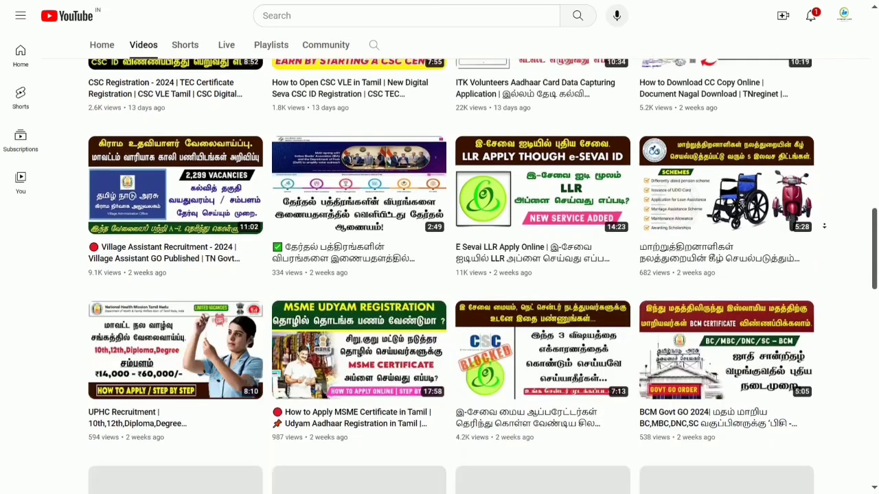
scroll(824, 226, "down", 5)
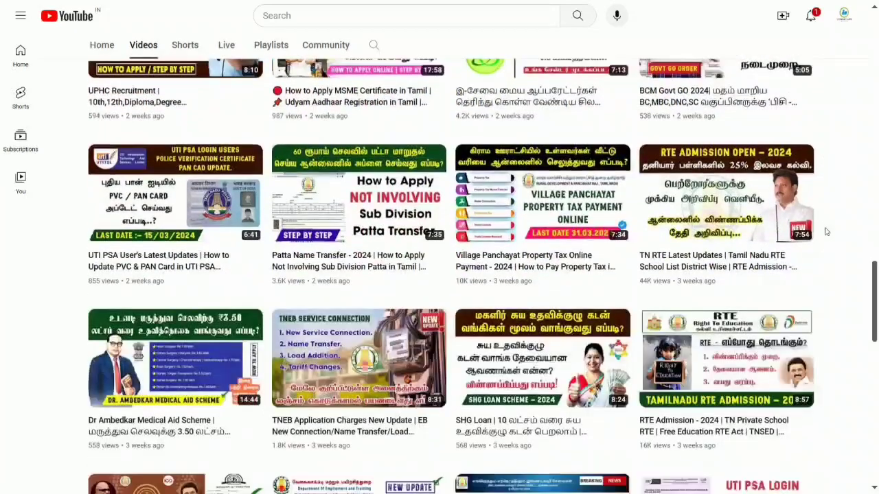
Switch to KYC.pdf and examine the personal details and address sections of the enlarged LPG KYC form
key("alt+Tab")
key("alt+Tab")
key("alt+Tab")
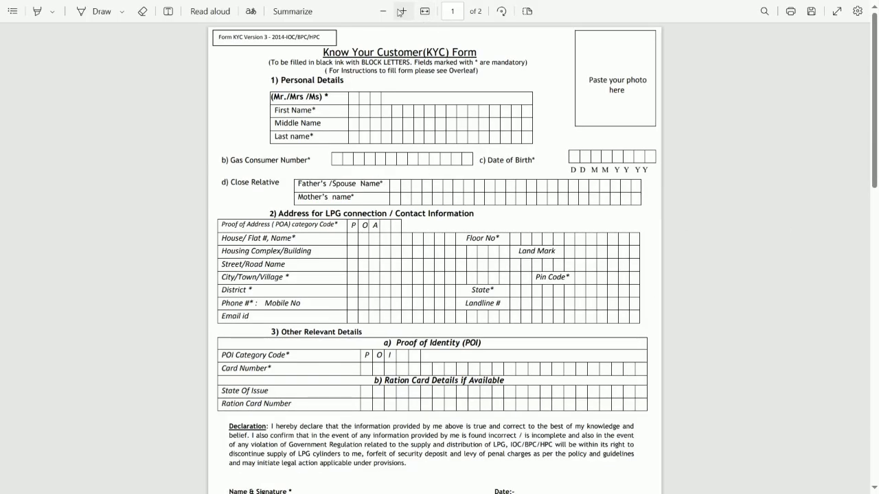
left_click(401, 12)
left_click(401, 12)
left_click(400, 12)
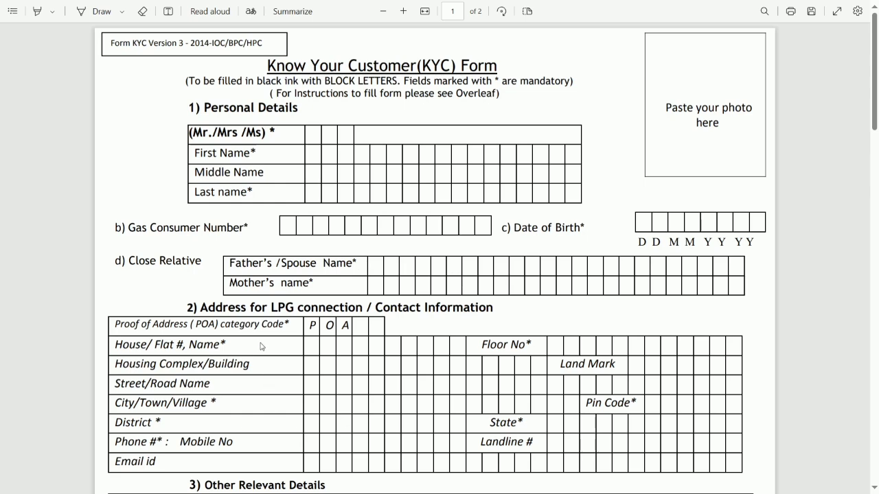
scroll(432, 331, "down", 2)
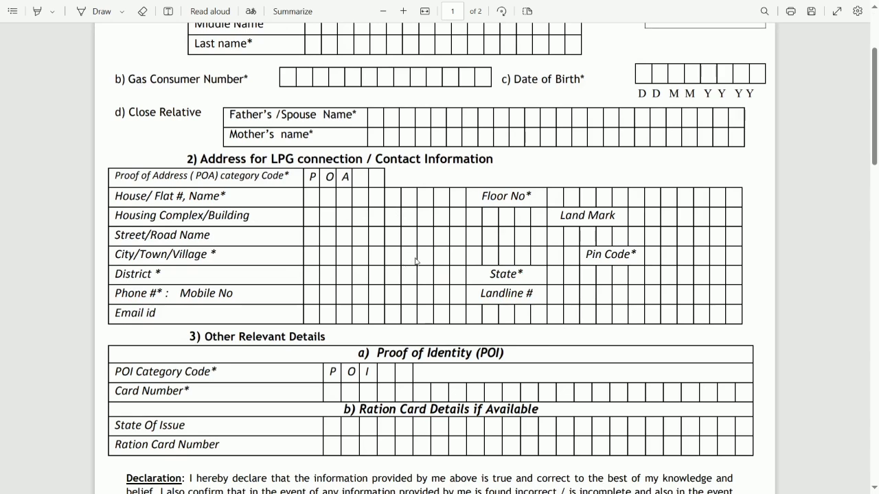
Examine the KYC filling instructions, including the accepted proof of address and proof of identity documents with their category codes
scroll(416, 264, "down", 12)
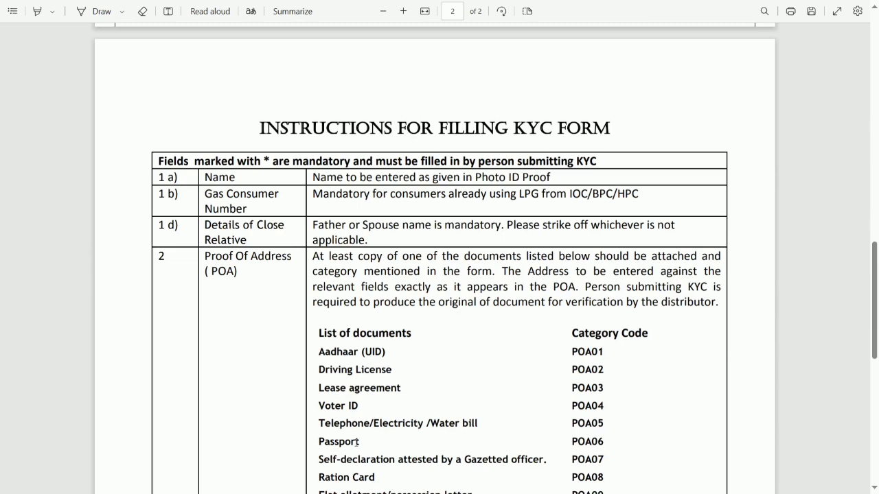
scroll(350, 446, "down", 2)
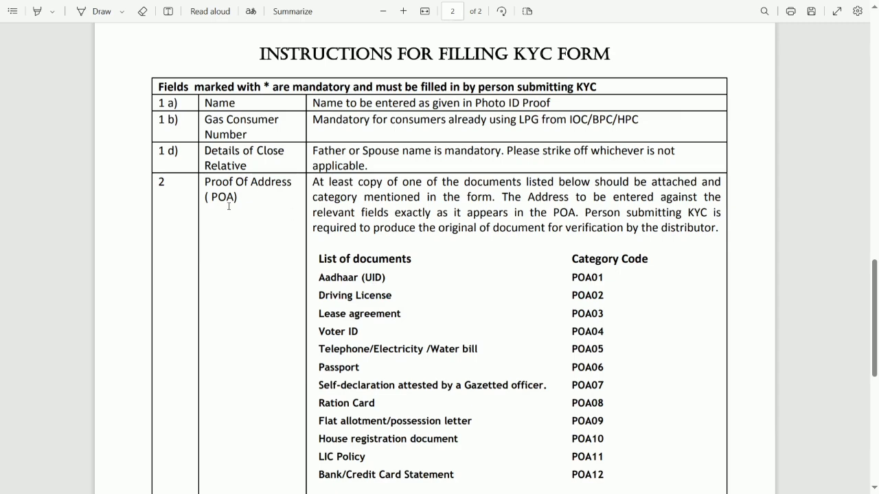
scroll(421, 306, "down", 10)
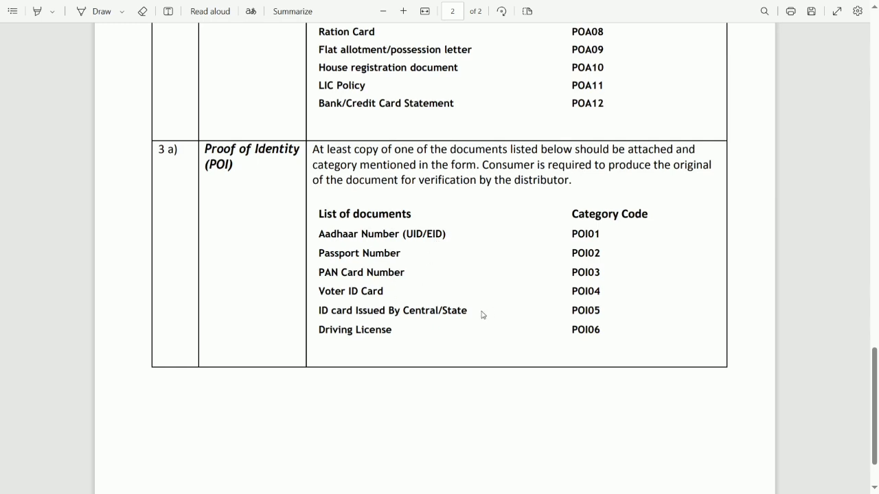
scroll(567, 303, "up", 4)
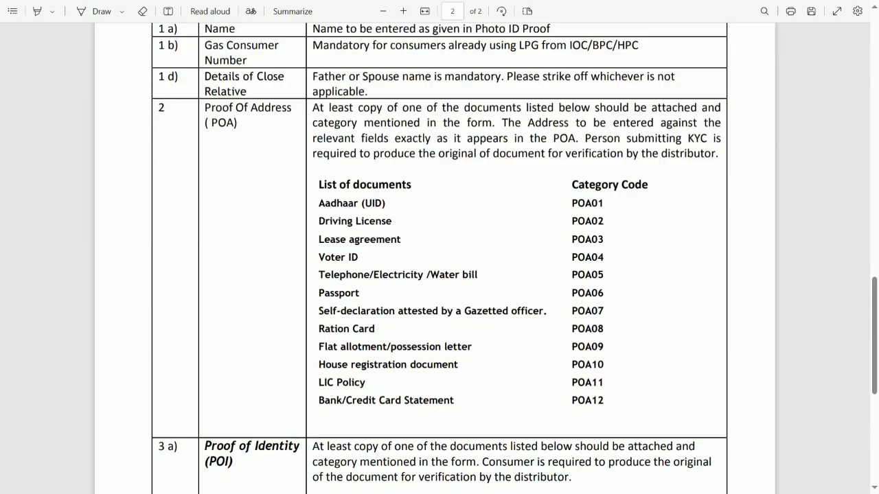
scroll(401, 255, "down", 3)
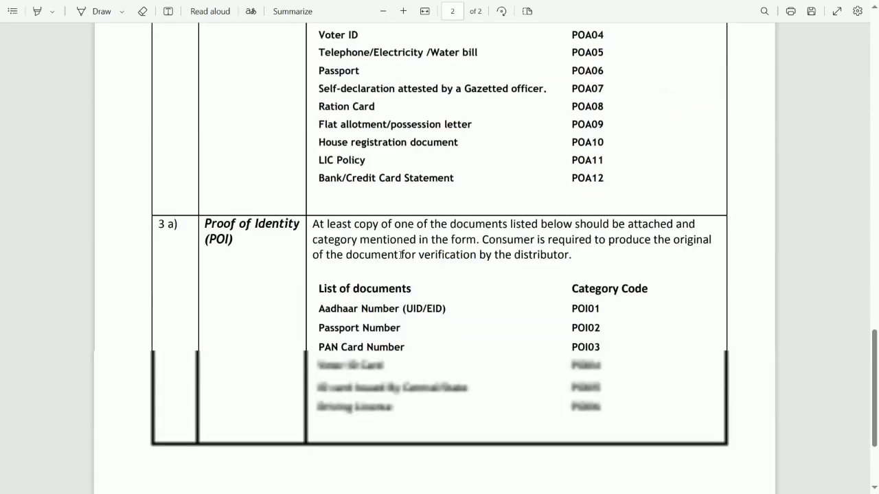
scroll(499, 198, "up", 3)
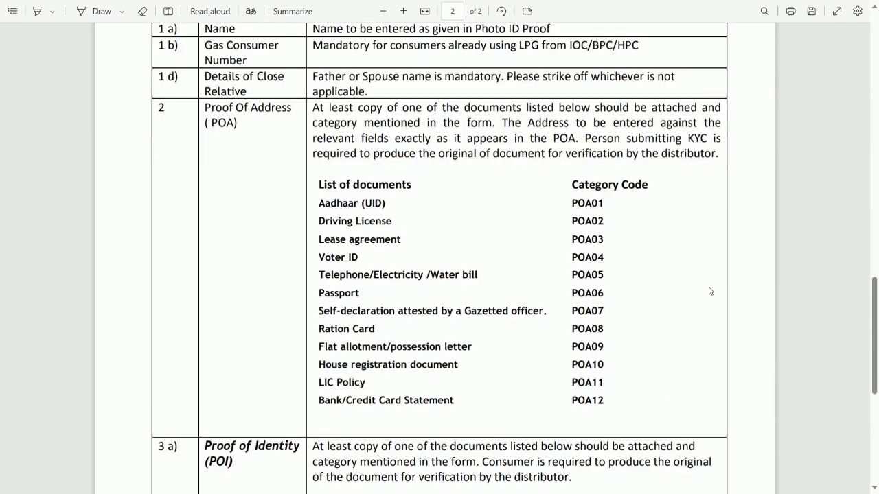
Review the form's first page from the personal details through the proof of identity, declaration and distributor acknowledgement sections
scroll(615, 263, "up", 15)
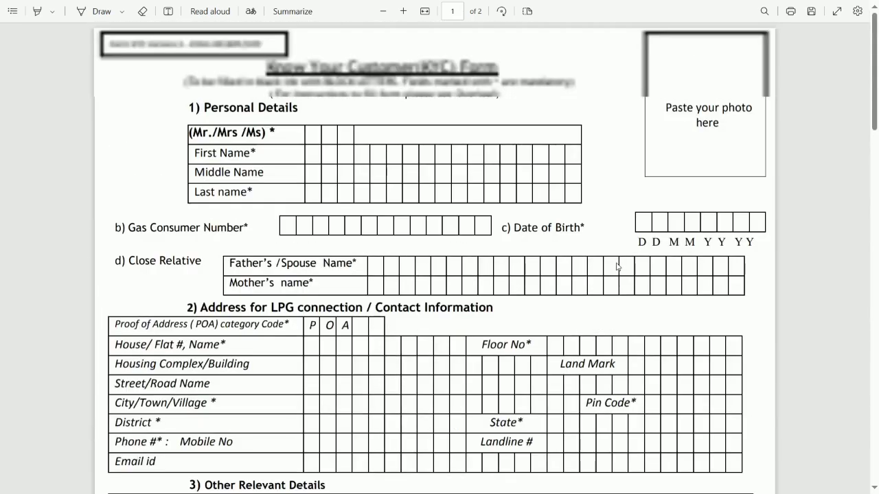
scroll(589, 272, "down", 3)
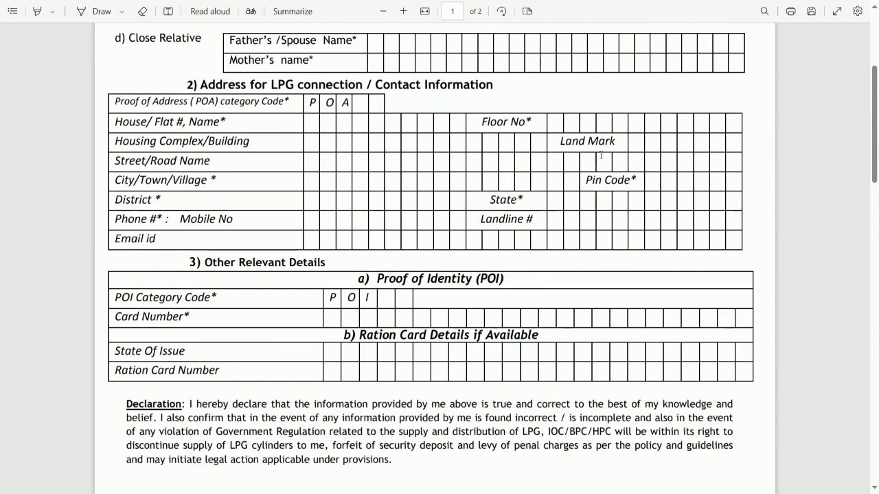
scroll(472, 228, "down", 1)
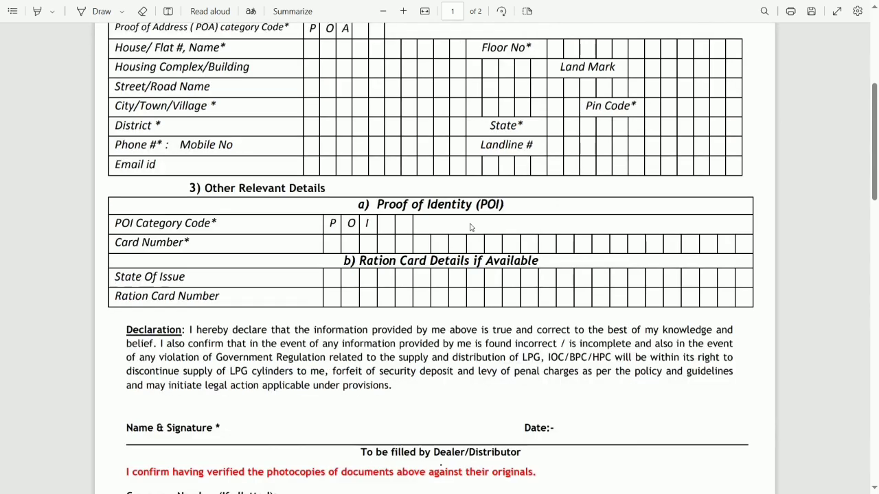
scroll(514, 270, "down", 2)
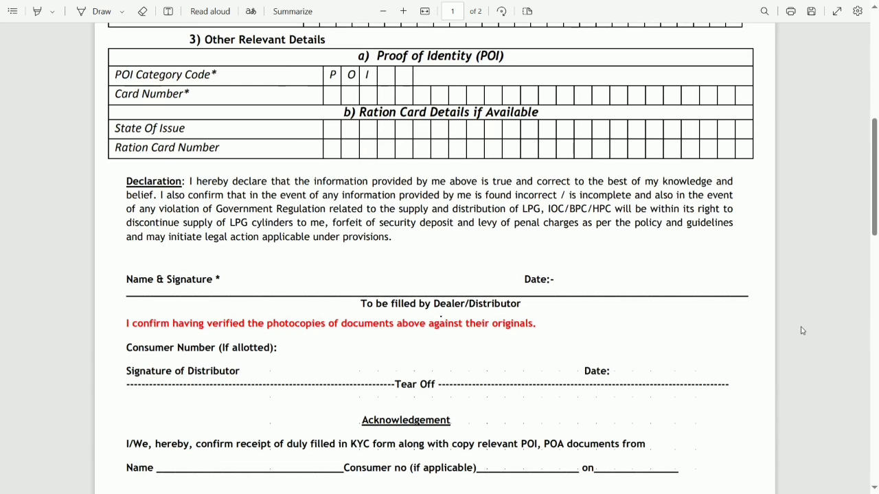
scroll(369, 368, "down", 1)
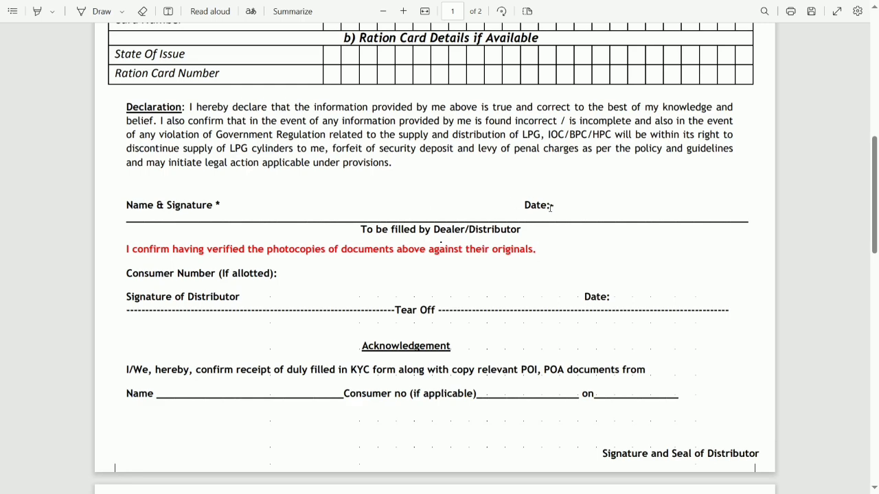
scroll(601, 235, "up", 7)
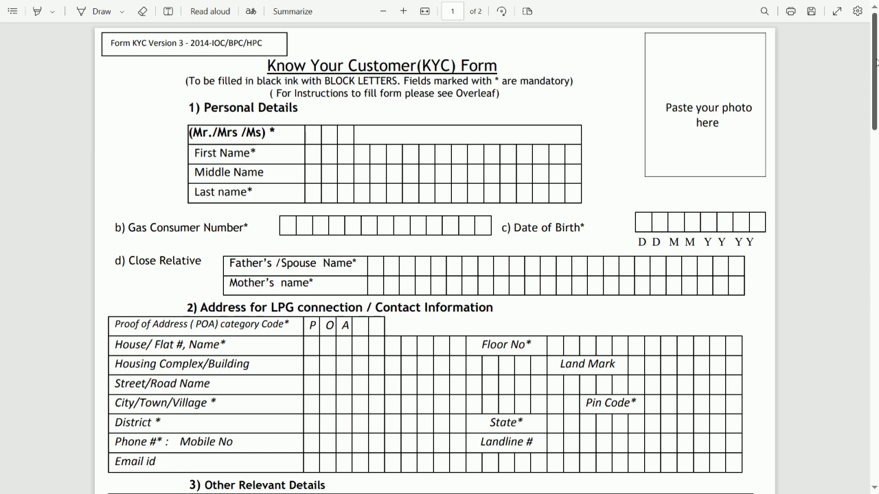
Switch from the KYC PDF to the My indane.in site and sign in with the account password
key("alt+Tab")
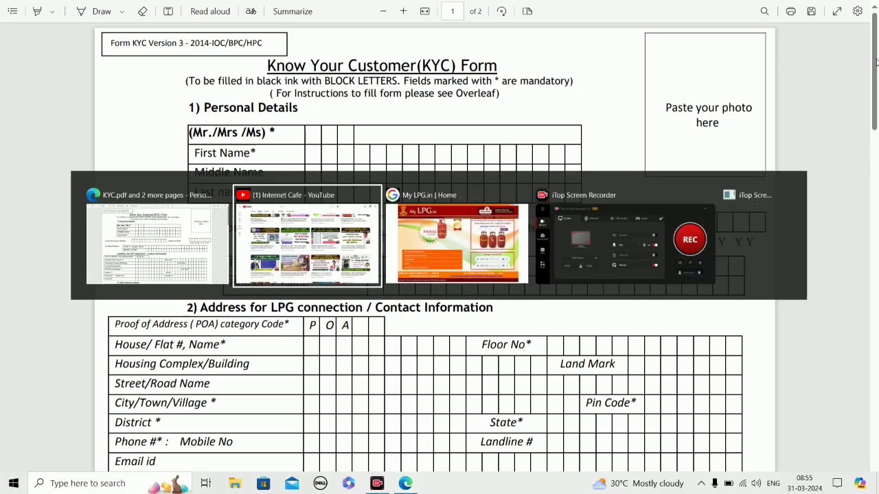
key("alt+Tab")
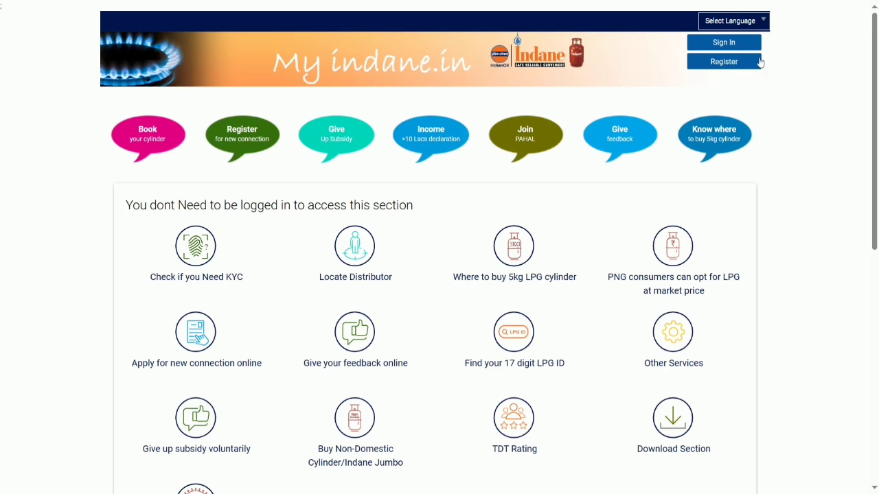
left_click(724, 43)
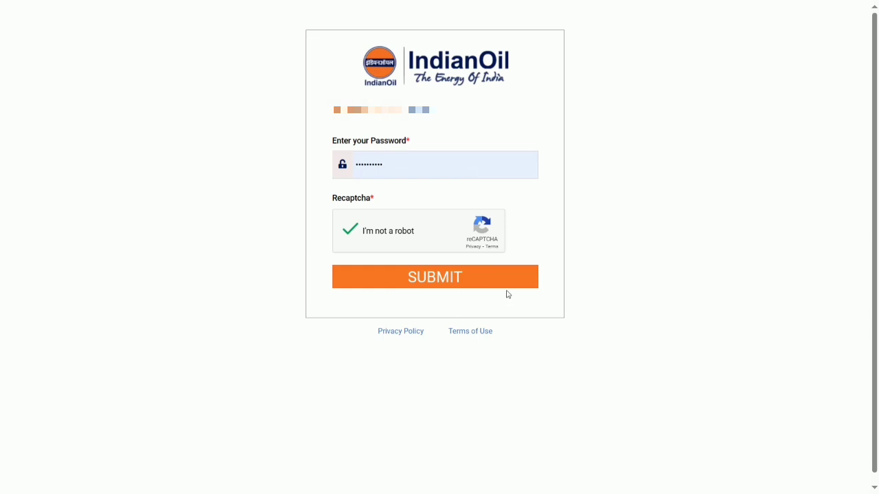
left_click(434, 282)
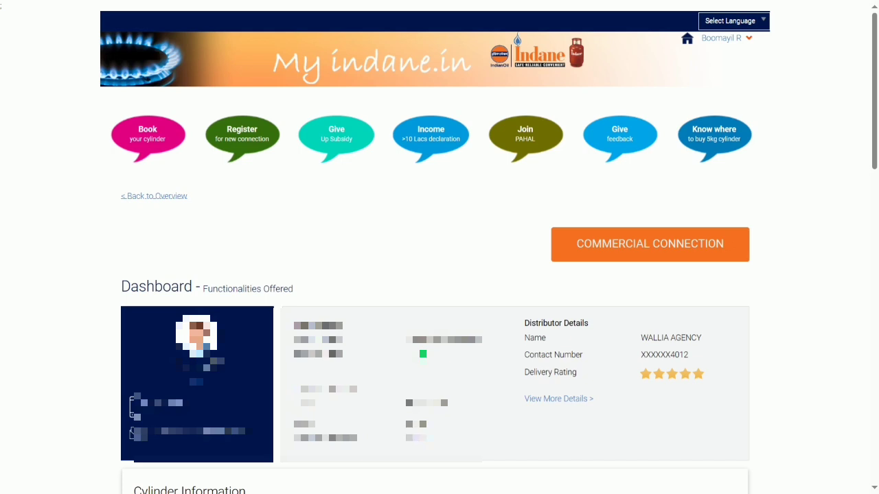
Open the full My Info details from the dashboard and check the KYC status and Aadhaar linking entries
left_click(559, 399)
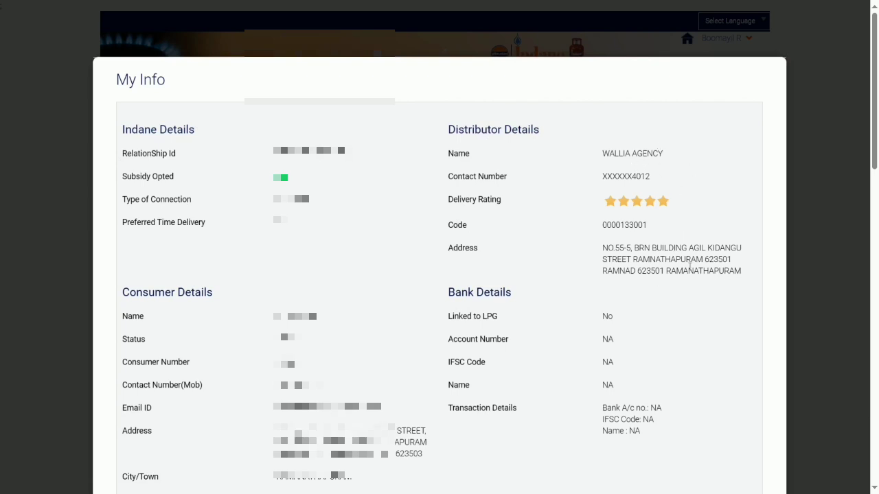
scroll(263, 327, "down", 1)
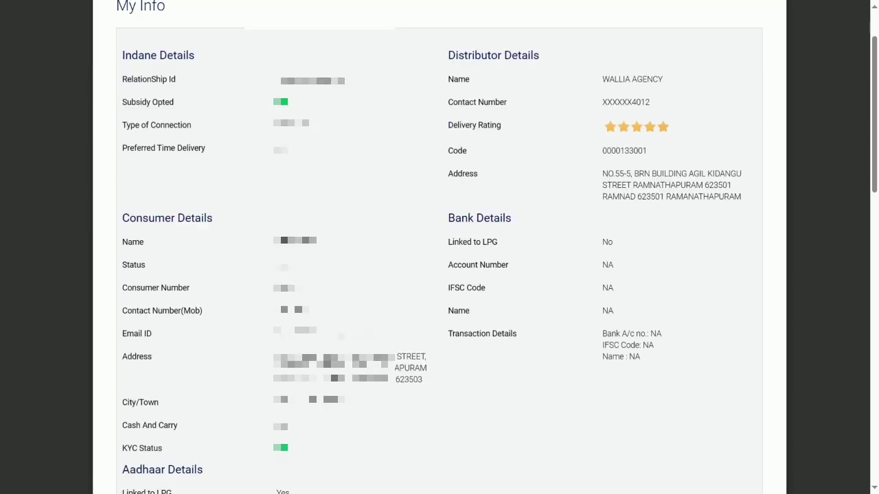
scroll(262, 328, "down", 2)
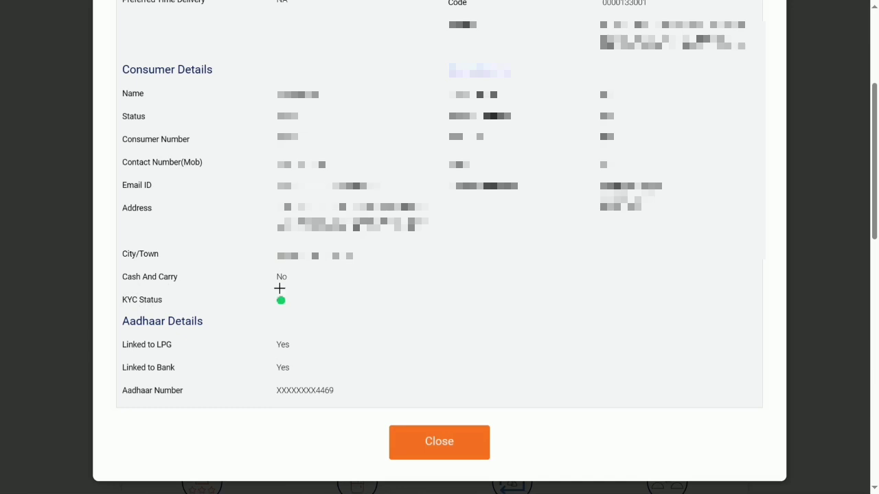
Mark the KYC Status, Linked to LPG, Linked to Bank and Aadhaar Number entries with red pen strokes
mouse_move(258, 292)
left_mouse_down()
mouse_move(310, 310)
mouse_move(257, 290)
left_mouse_up()
mouse_move(124, 305)
left_mouse_down()
mouse_move(311, 302)
mouse_move(357, 271)
left_mouse_up()
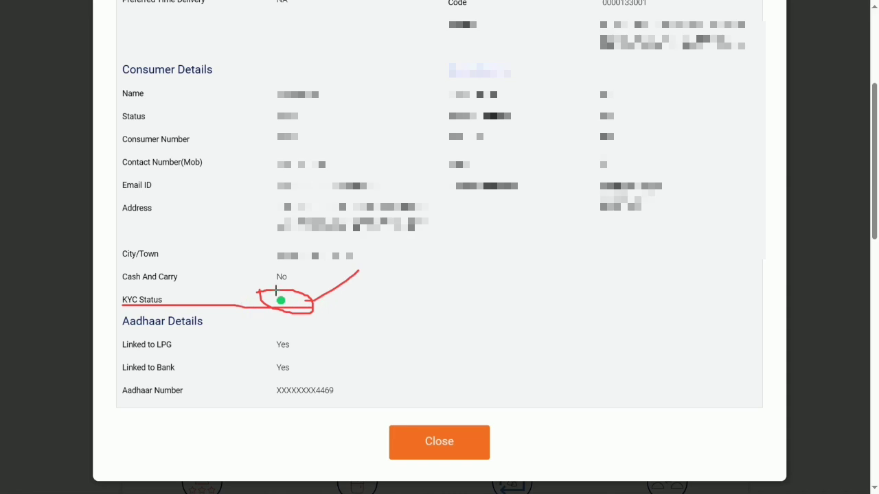
mouse_move(275, 292)
left_mouse_down()
mouse_move(317, 301)
mouse_move(279, 298)
left_mouse_up()
left_click_drag(292, 346, 335, 337)
left_click_drag(292, 370, 356, 346)
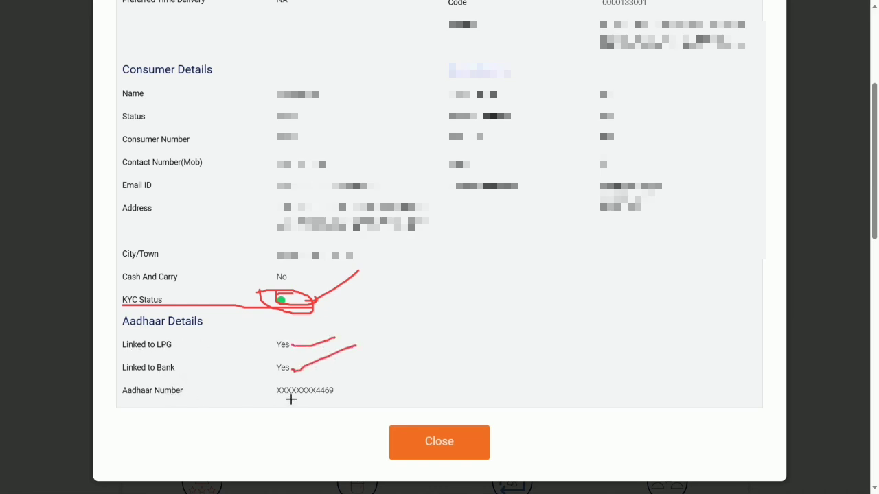
mouse_move(309, 396)
left_mouse_down()
mouse_move(320, 373)
mouse_move(310, 396)
left_mouse_up()
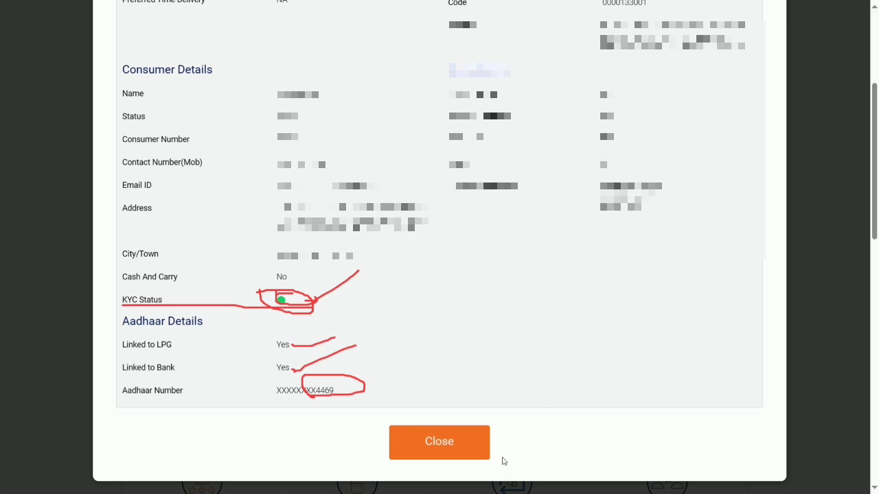
key("Escape")
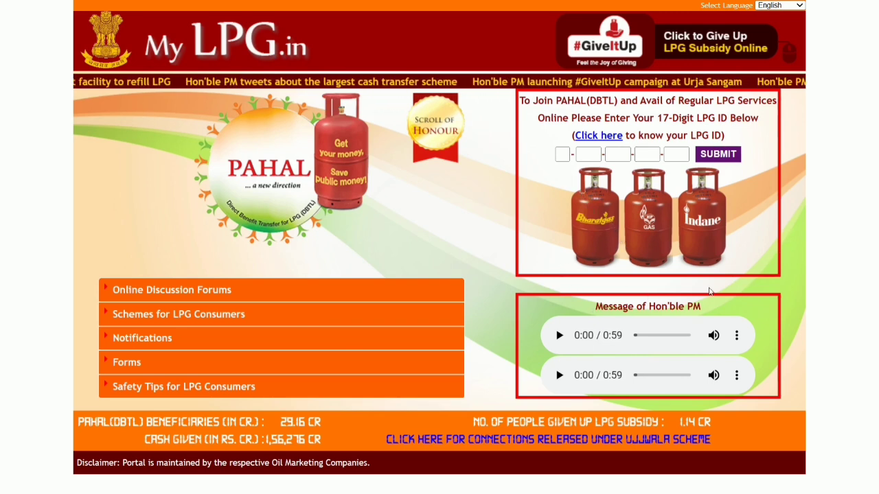
Go to the Indane site from MyLPG.in, open its online feedback service and choose LPG as the product needing help
left_click(711, 234)
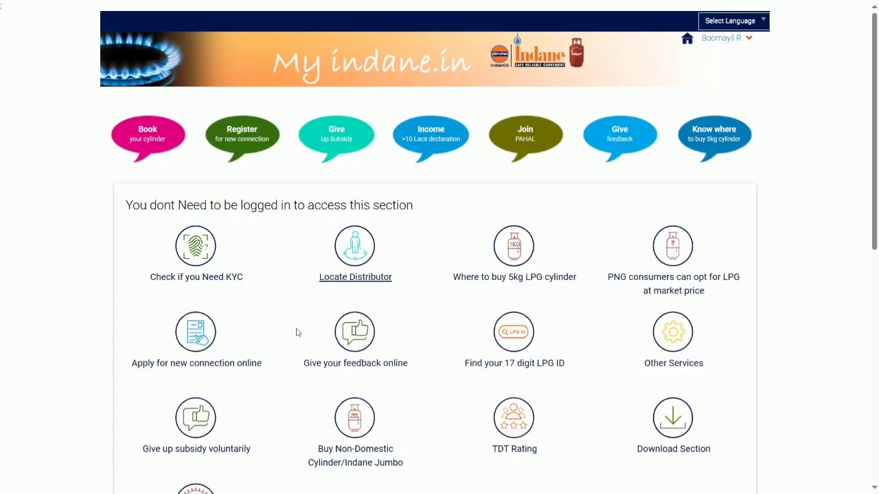
left_click(357, 346)
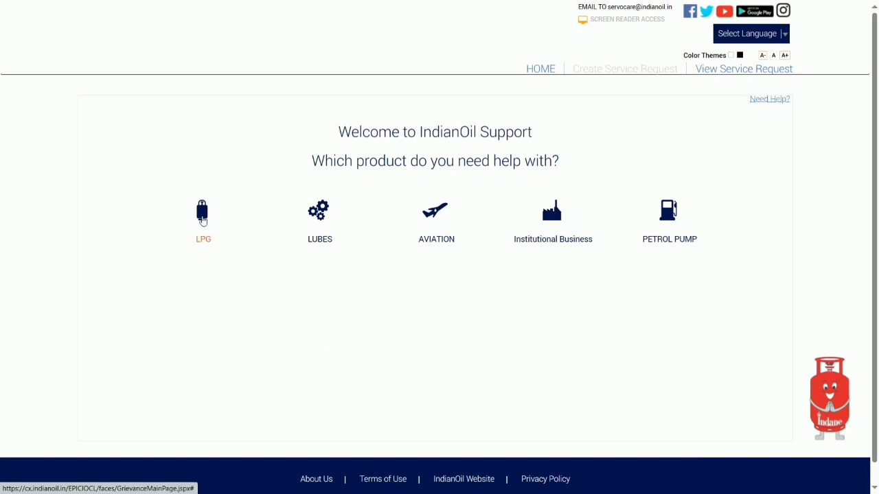
left_click(201, 217)
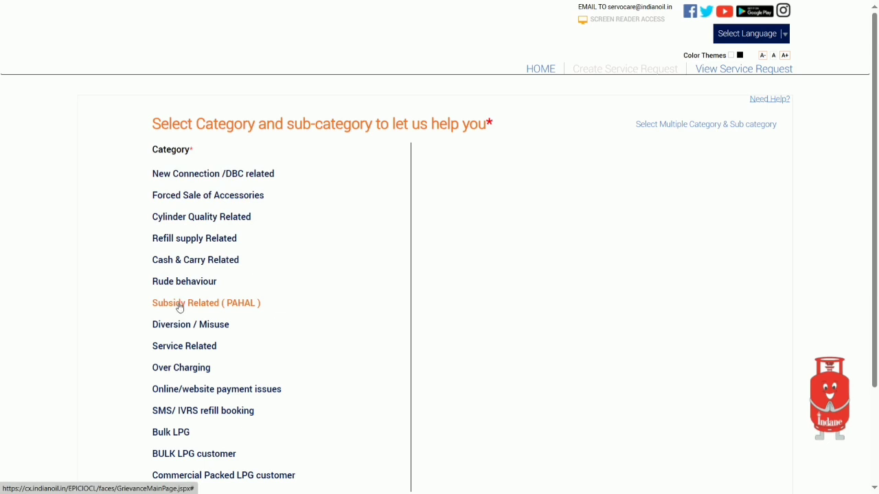
Choose the Subsidy Related (PAHAL) category with the Subsidy not received sub-category, and select the mobile number field for customer identification
left_click(220, 304)
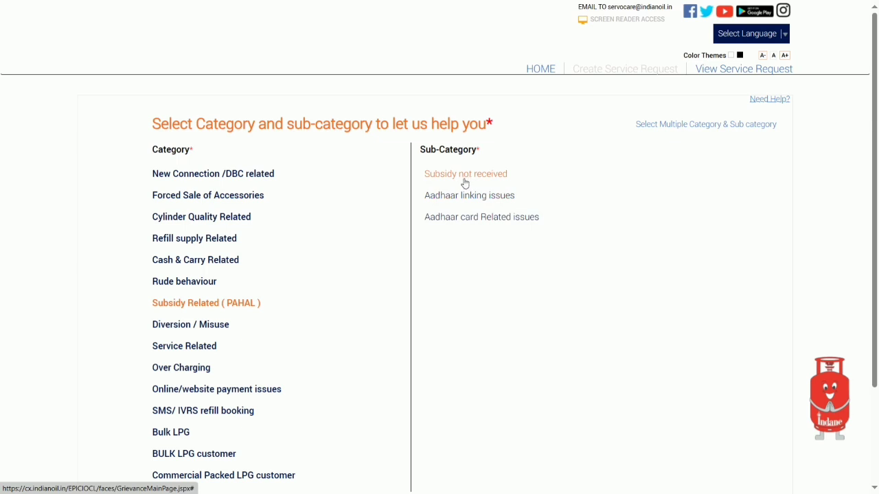
left_click(489, 175)
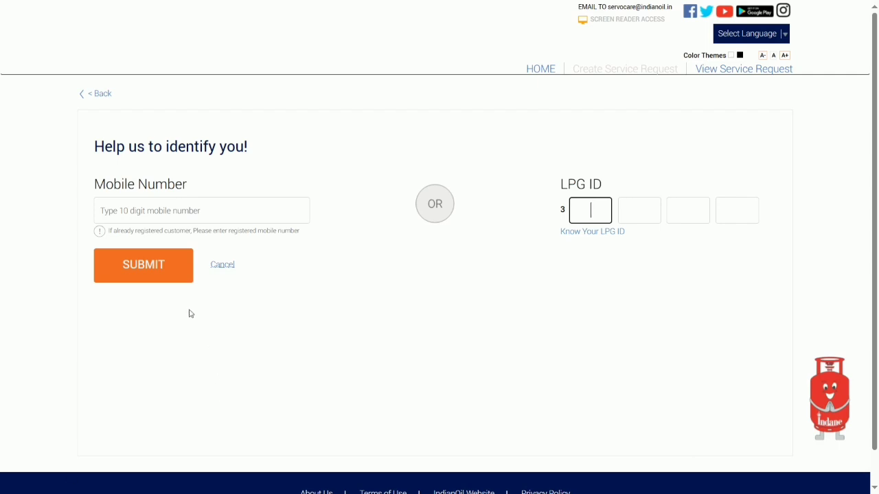
left_click(168, 211)
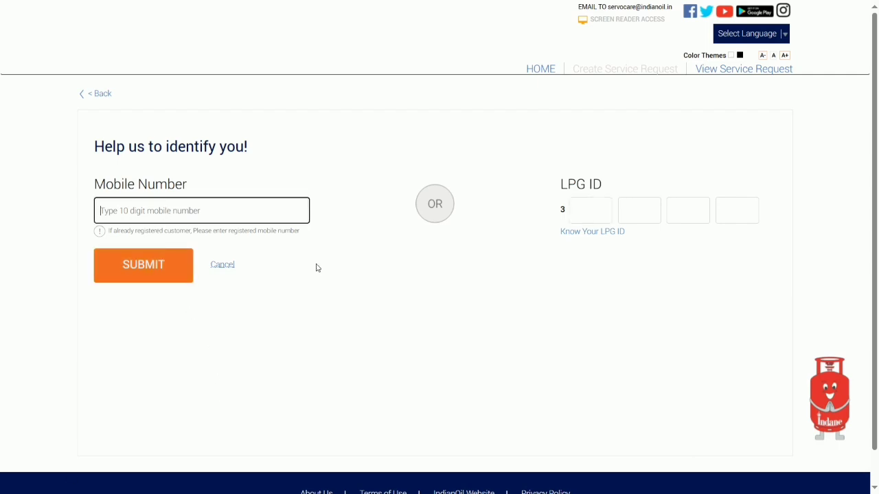
left_click(336, 336)
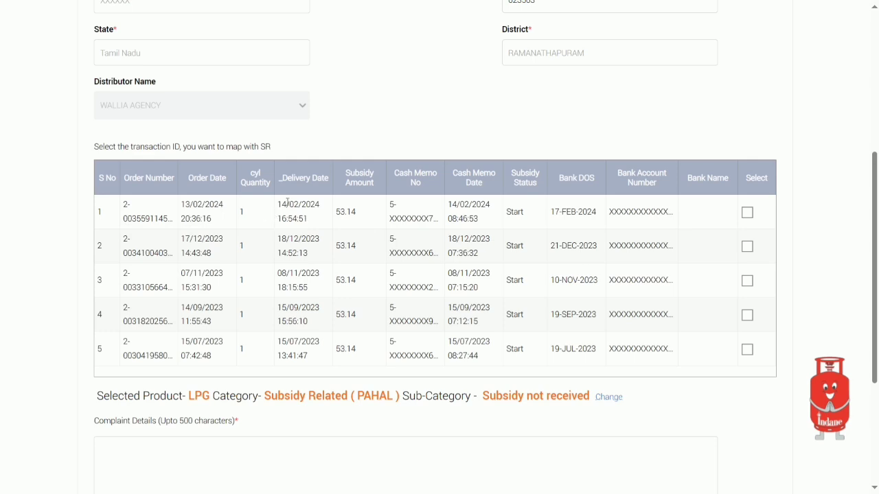
Check the order date, delivery date and subsidy amount of the first transaction in the service request's transaction table
left_click_drag(181, 204, 208, 218)
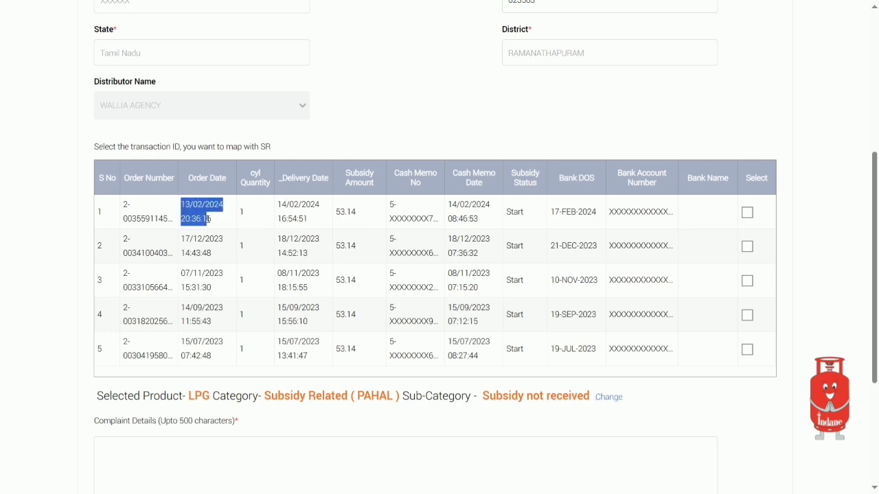
left_click_drag(278, 204, 311, 227)
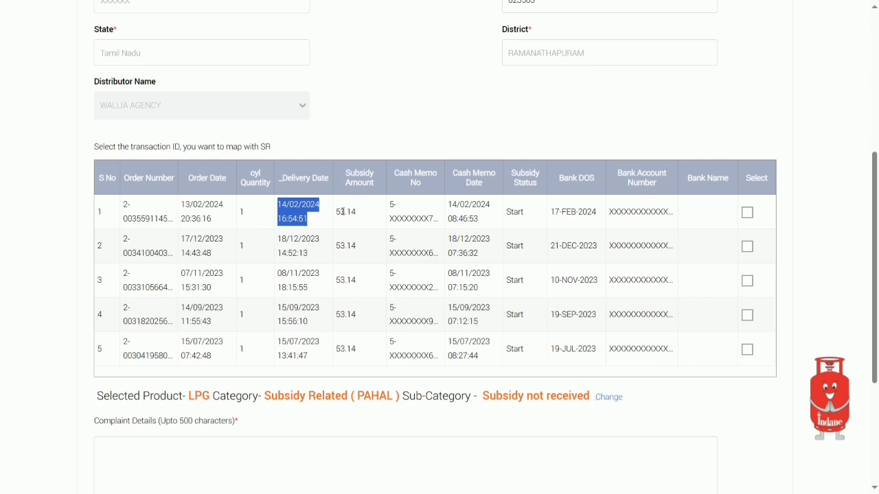
left_click_drag(336, 211, 359, 220)
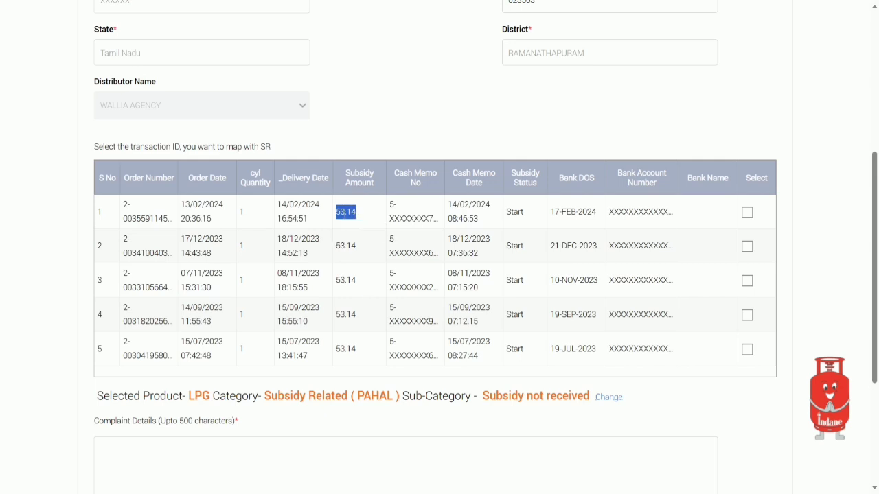
left_click(358, 352)
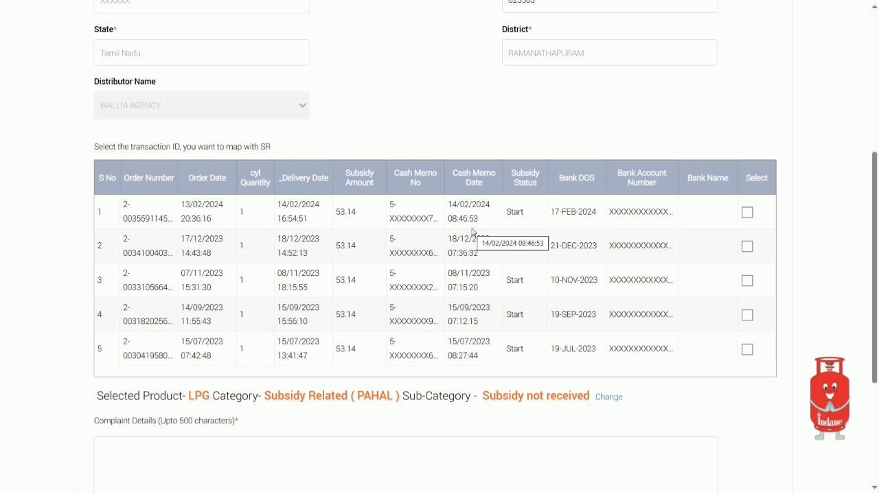
Locate the Complaint Details field, place the cursor in it, and return to the transaction list for review
left_click_drag(876, 231, 878, 297)
left_click(201, 335)
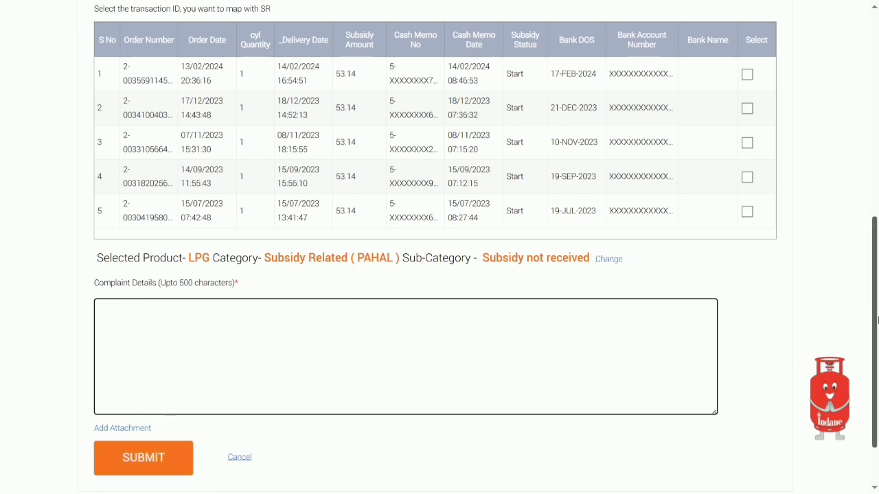
scroll(877, 258, "up", 2)
scroll(877, 258, "up", 1)
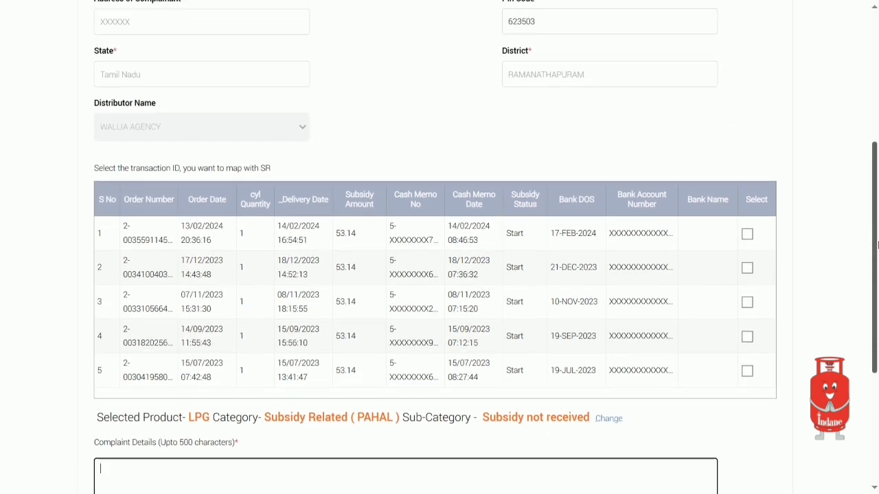